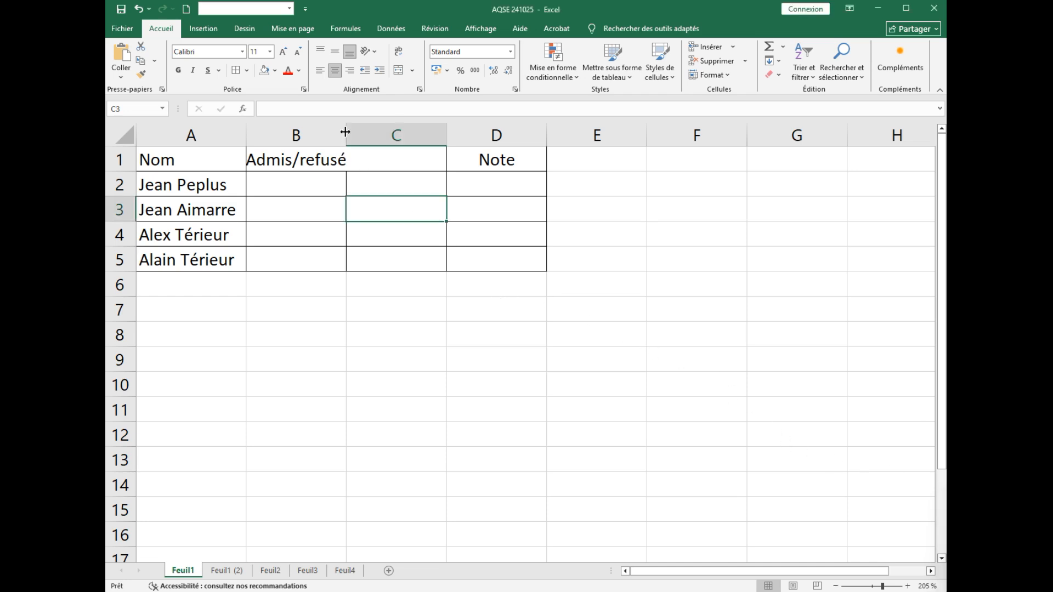
Step: Widen column B so that the Admis/refusé heading fits within it
drag(346, 135, 361, 136)
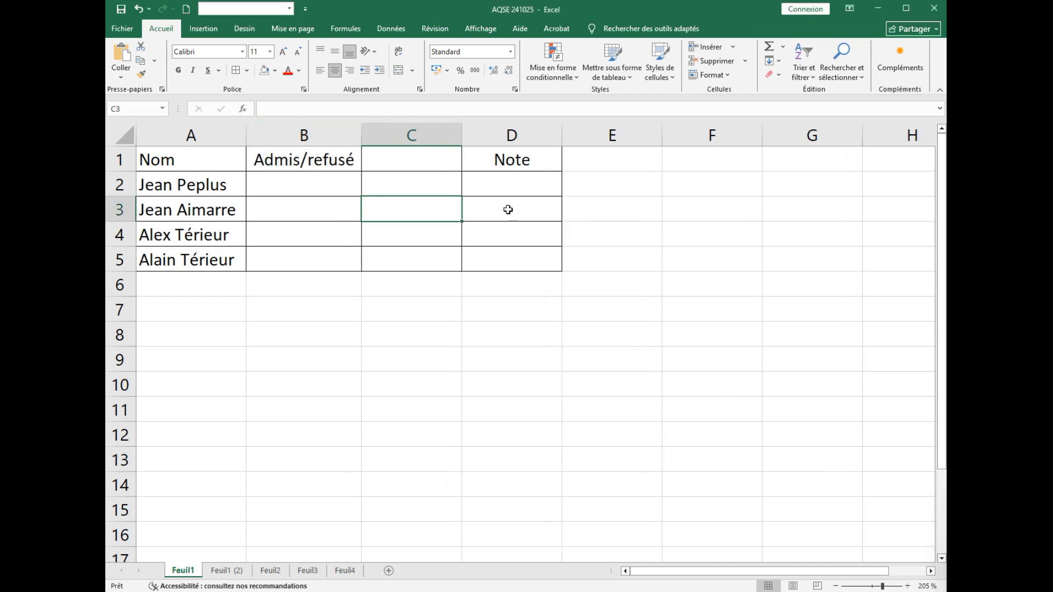
click(210, 186)
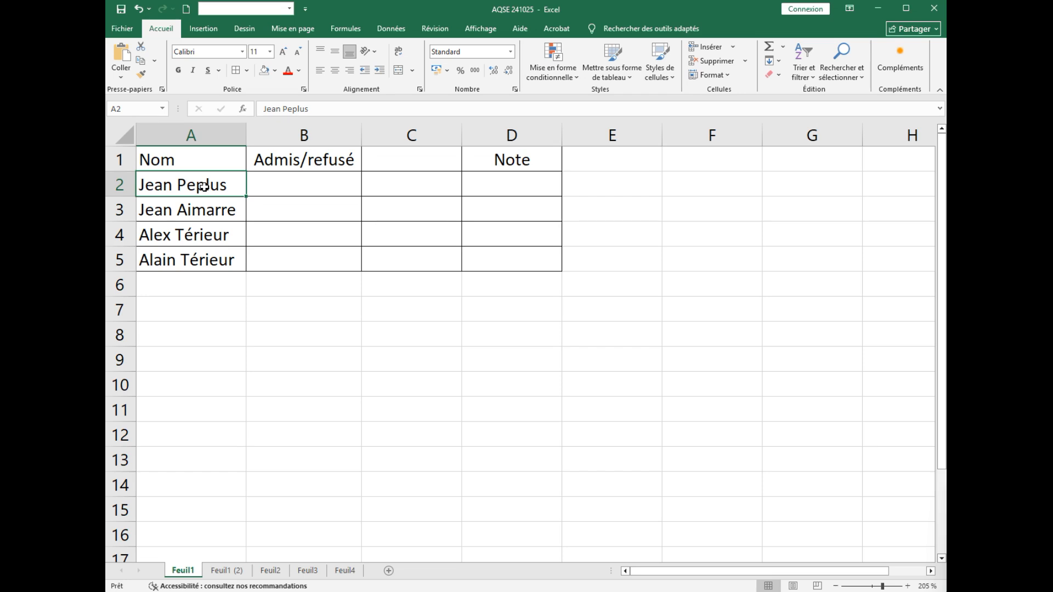
click(520, 184)
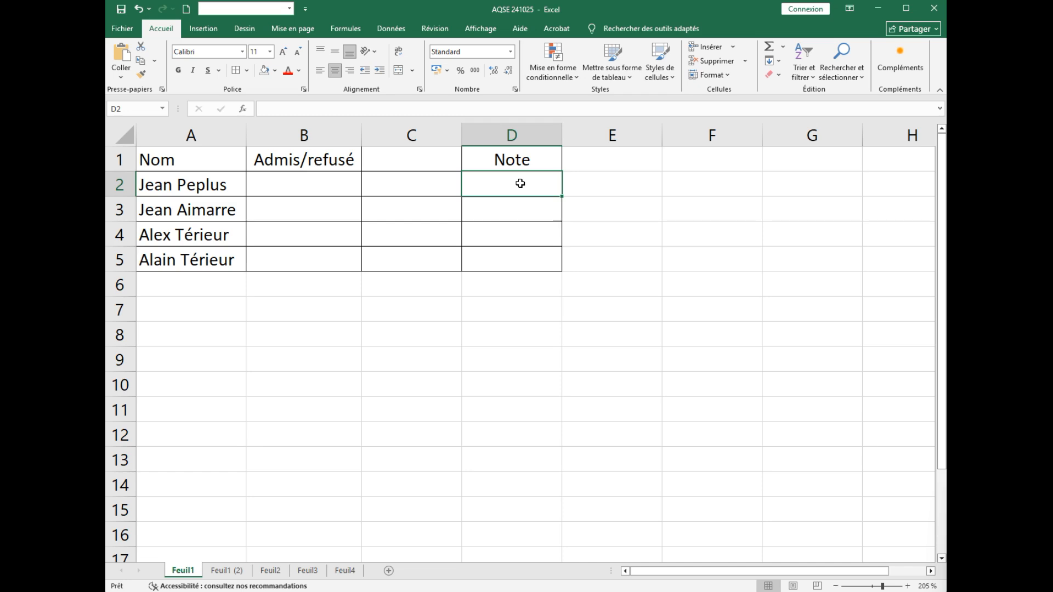
drag(221, 184, 221, 257)
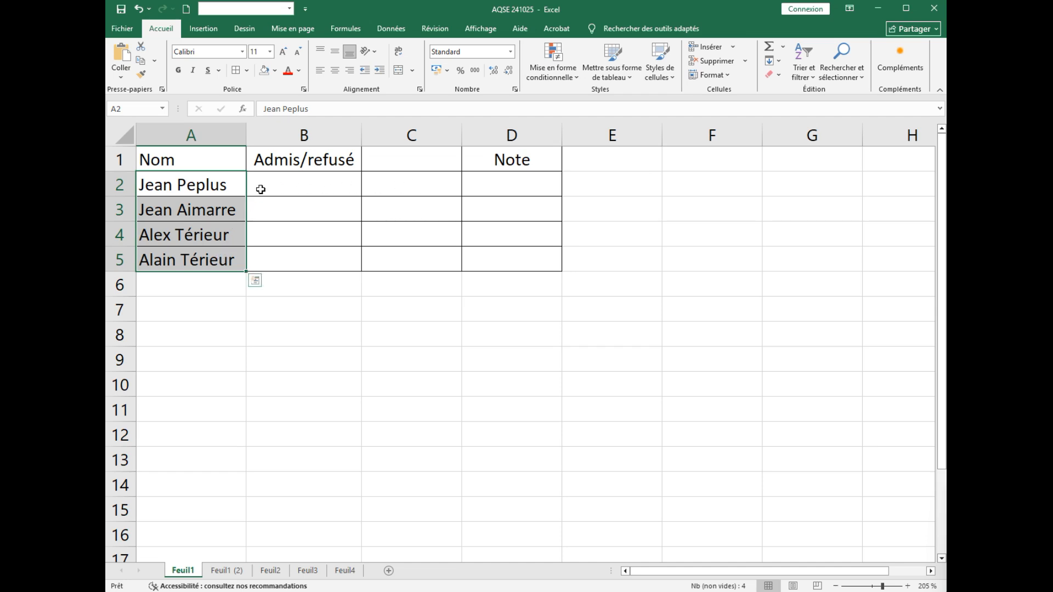
Step: Create a formula-based conditional formatting rule for cell A2 with the condition =$D$2<10
click(197, 186)
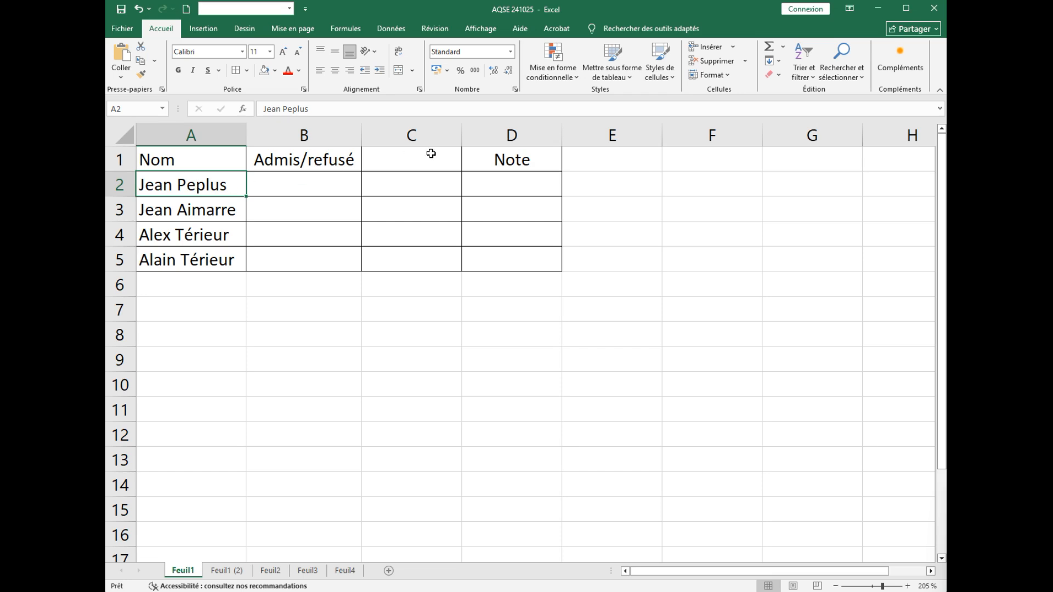
click(550, 71)
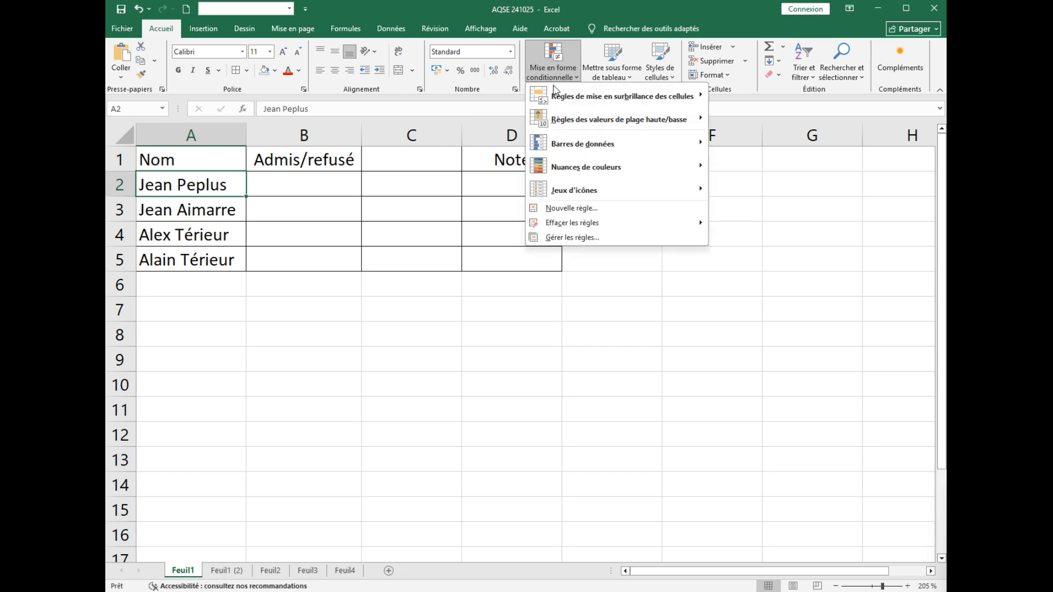
click(577, 209)
click(617, 224)
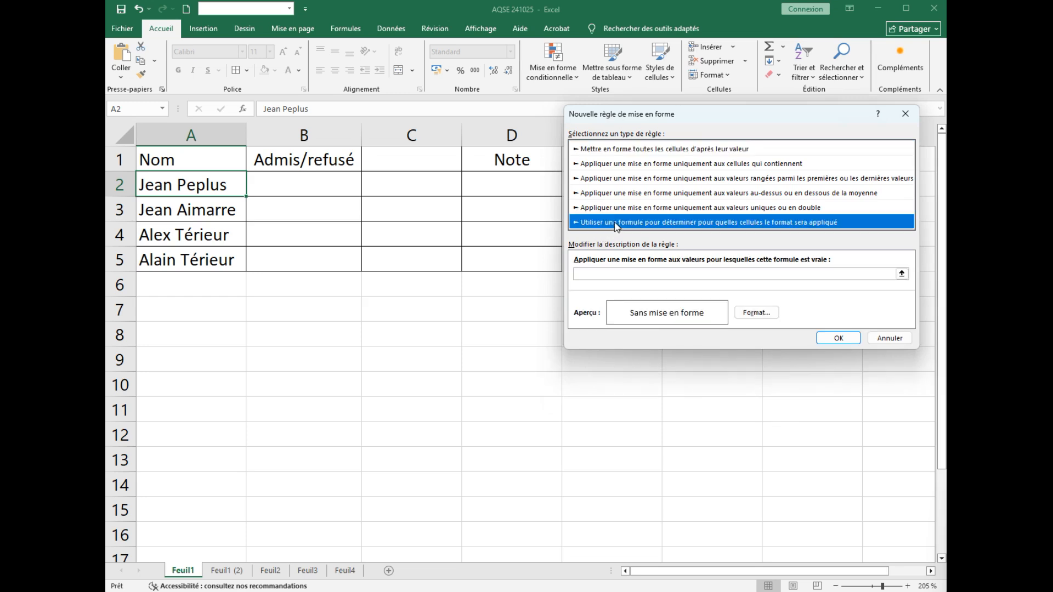
click(594, 275)
text(=)
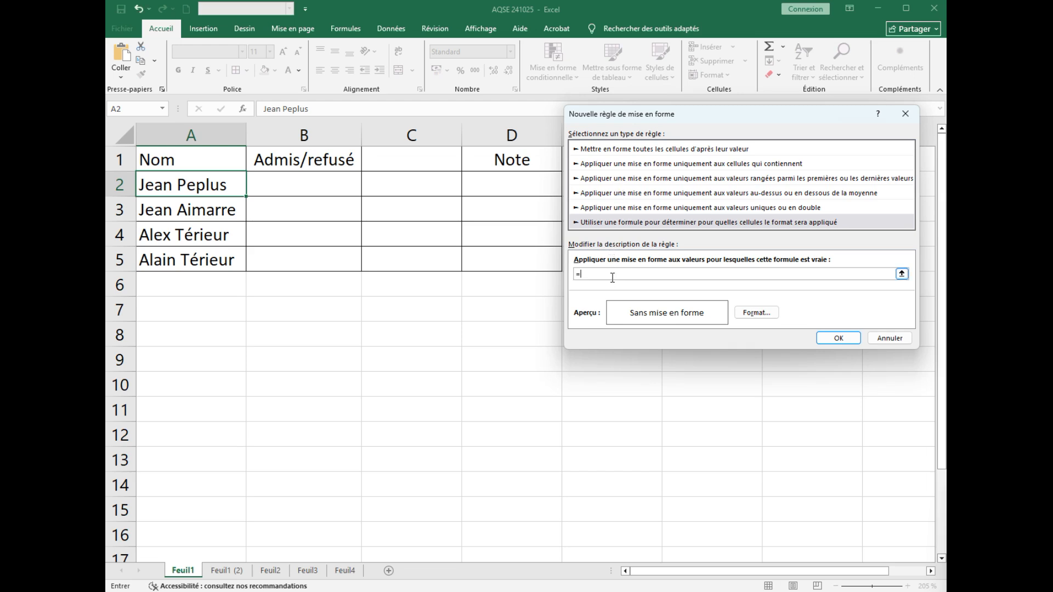
click(511, 184)
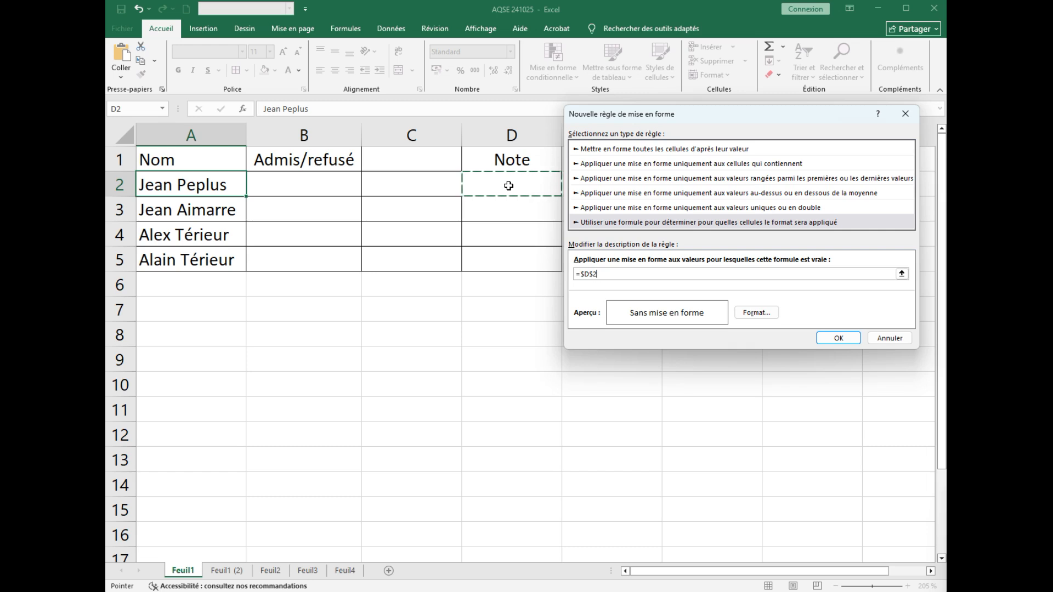
text(<)
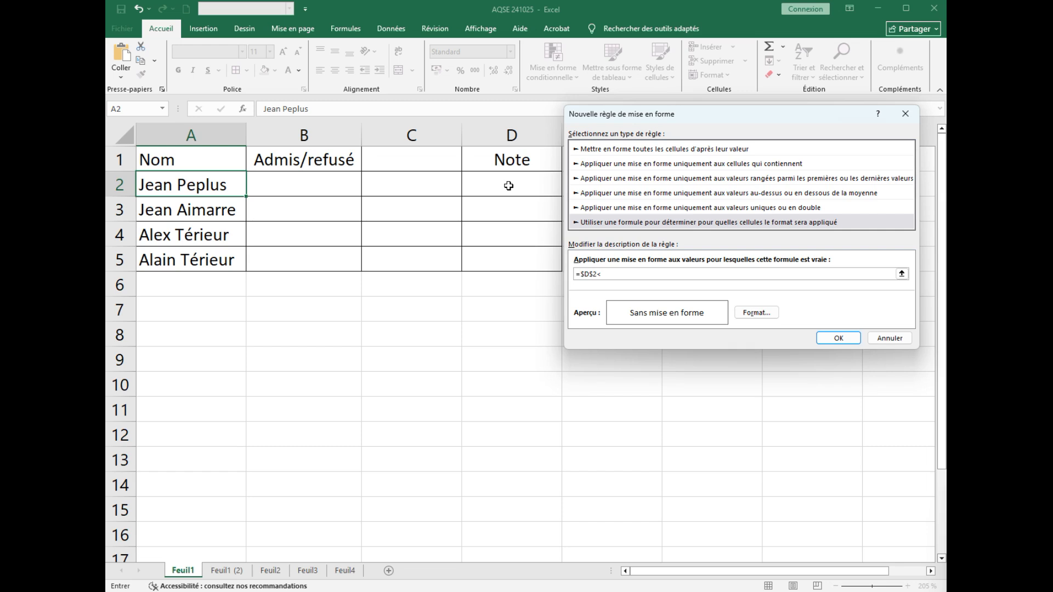
text(10)
Step: Set the new rule's format to a red background fill
click(757, 313)
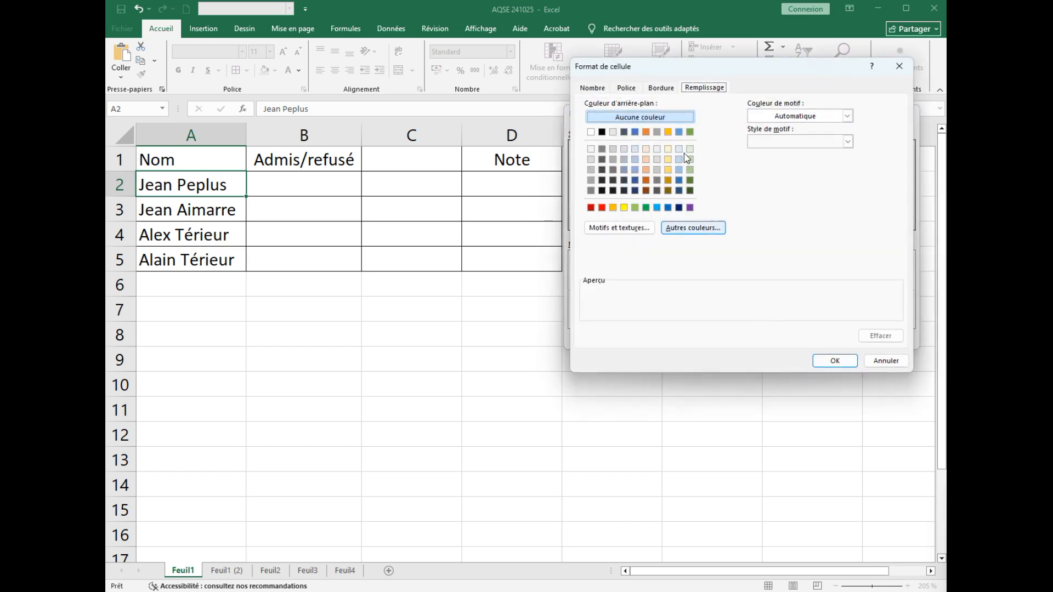
click(603, 208)
click(835, 361)
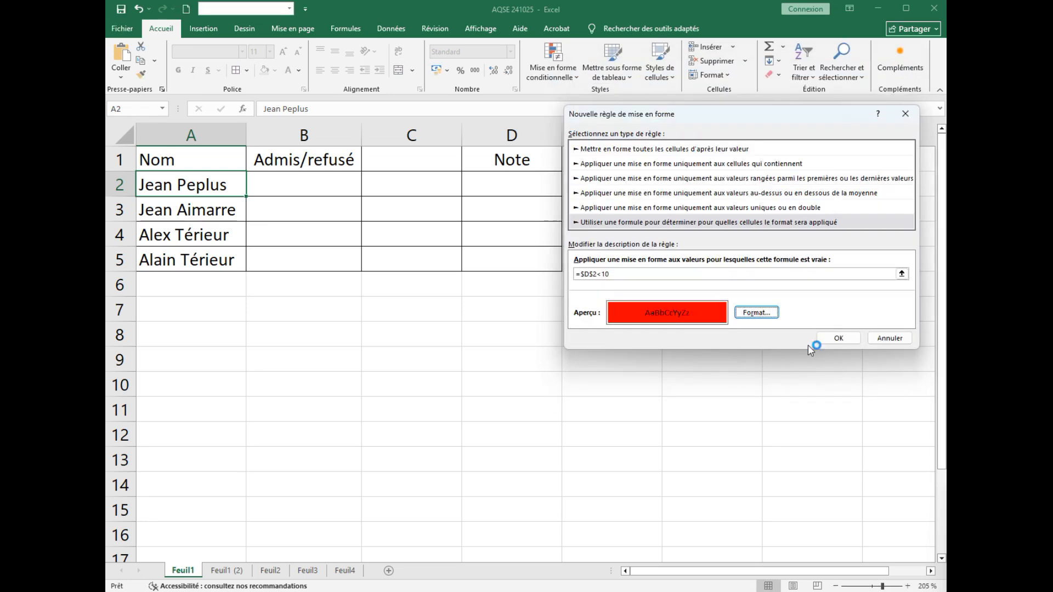
Step: Make the row reference relative so the rule's formula reads =$D2<10, and apply the rule
click(591, 276)
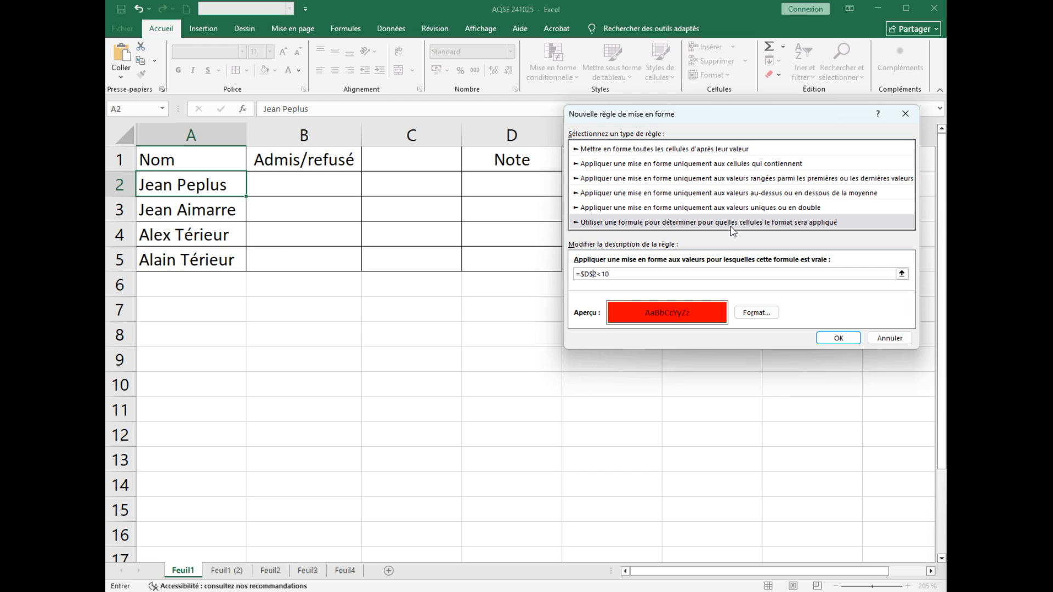
key(BackSpace)
click(838, 339)
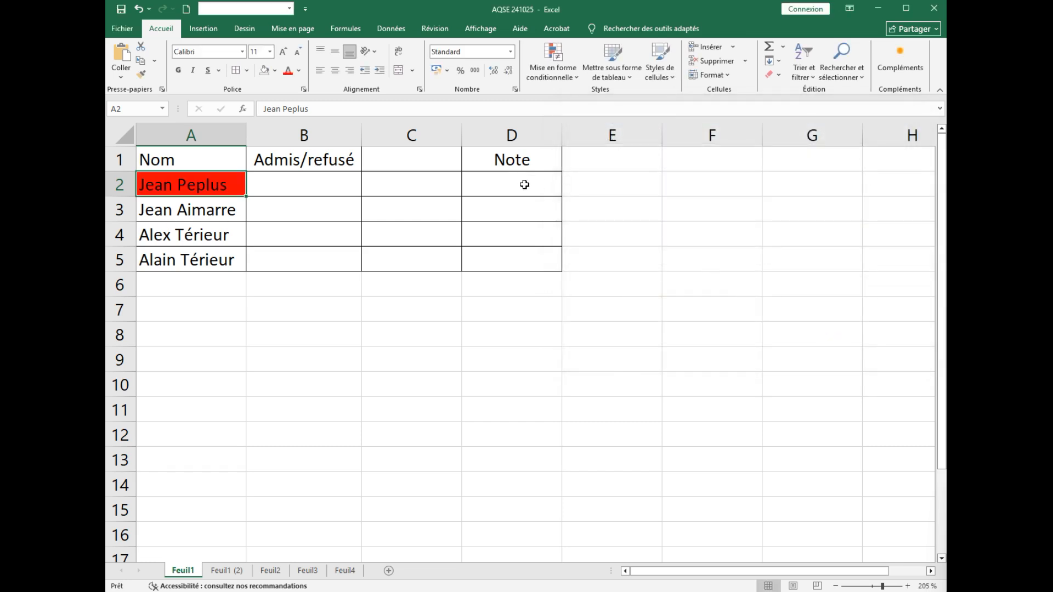
Step: Enter 12 as the Note in cell D2
click(525, 185)
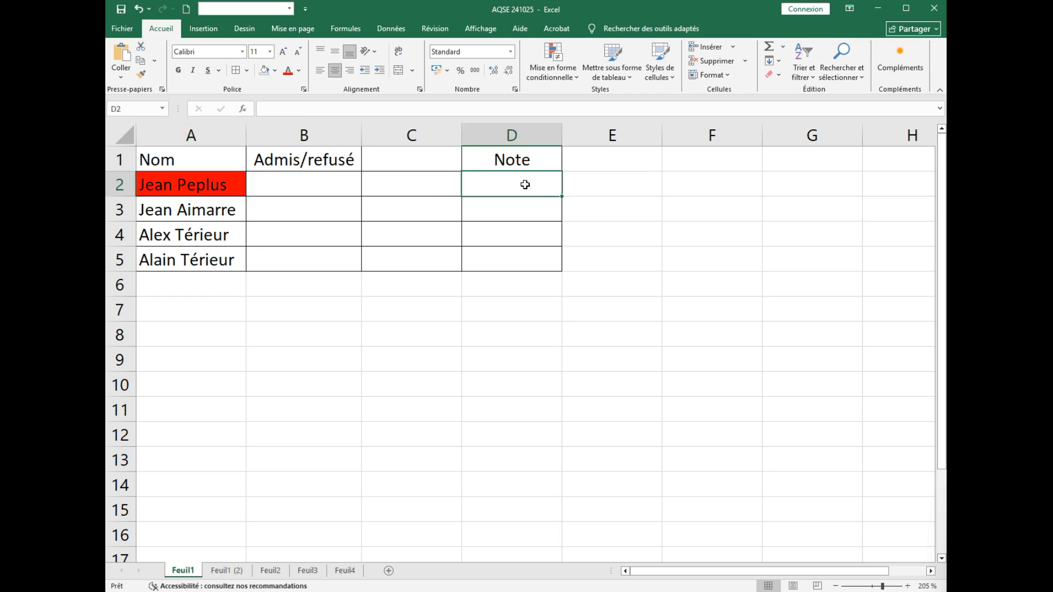
text(12)
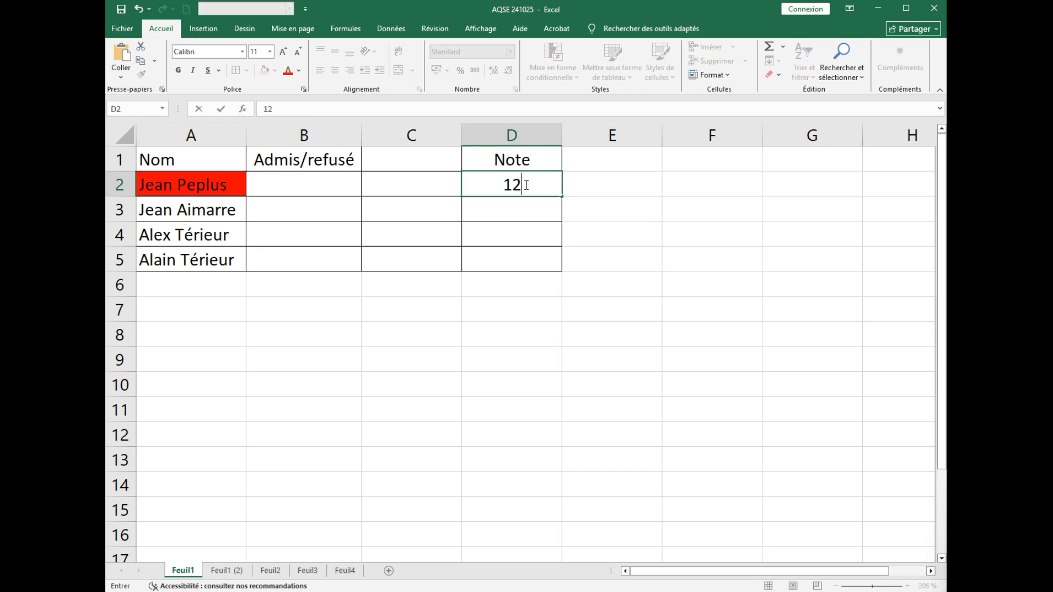
key(Return)
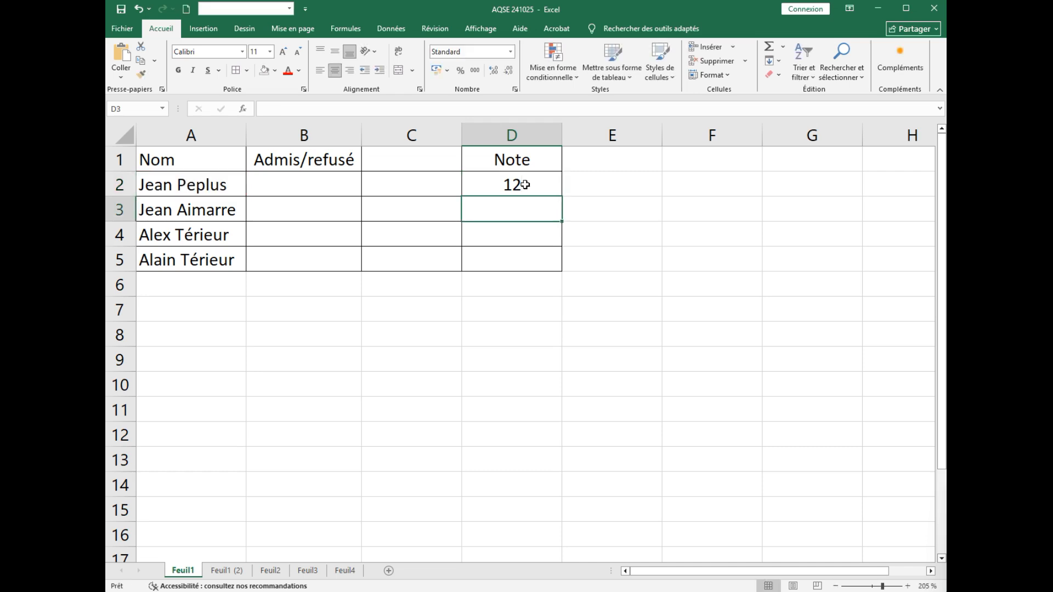
click(524, 184)
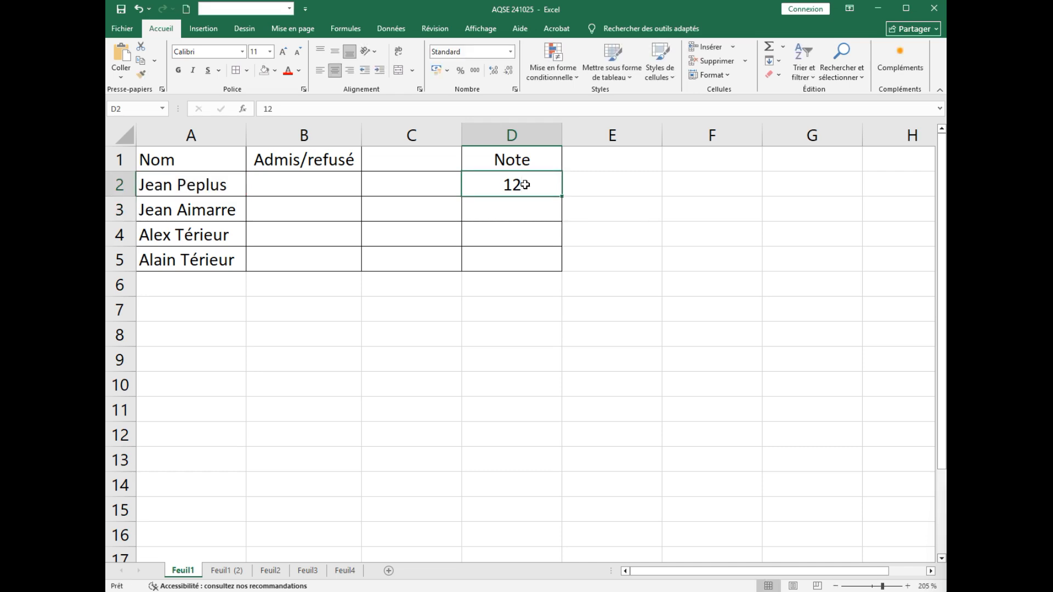
Step: Fill cell A2 with light green and copy its formatting to the other names in A3:A5
click(191, 184)
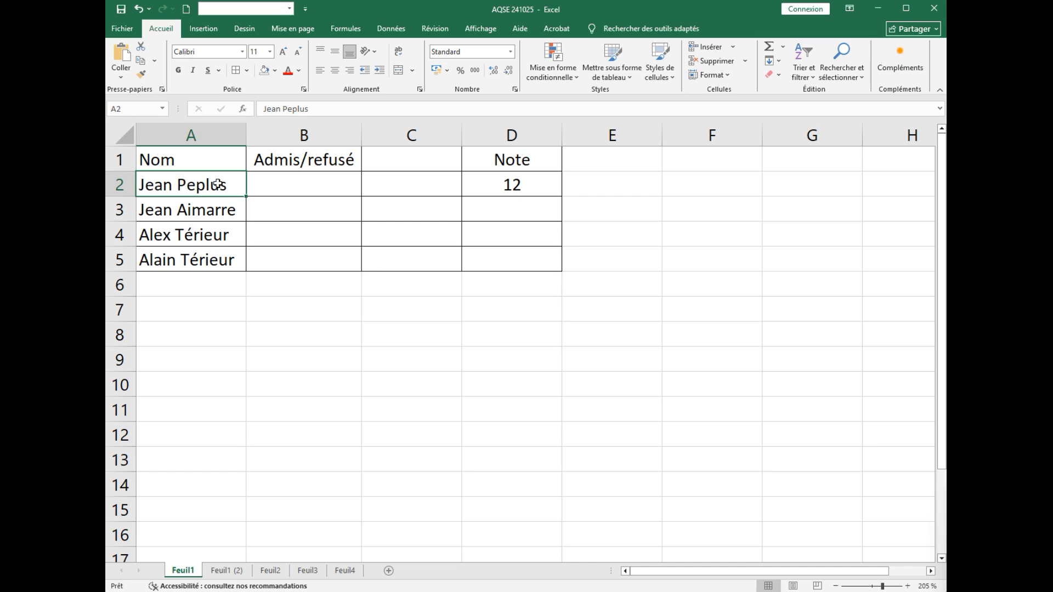
click(276, 74)
click(336, 251)
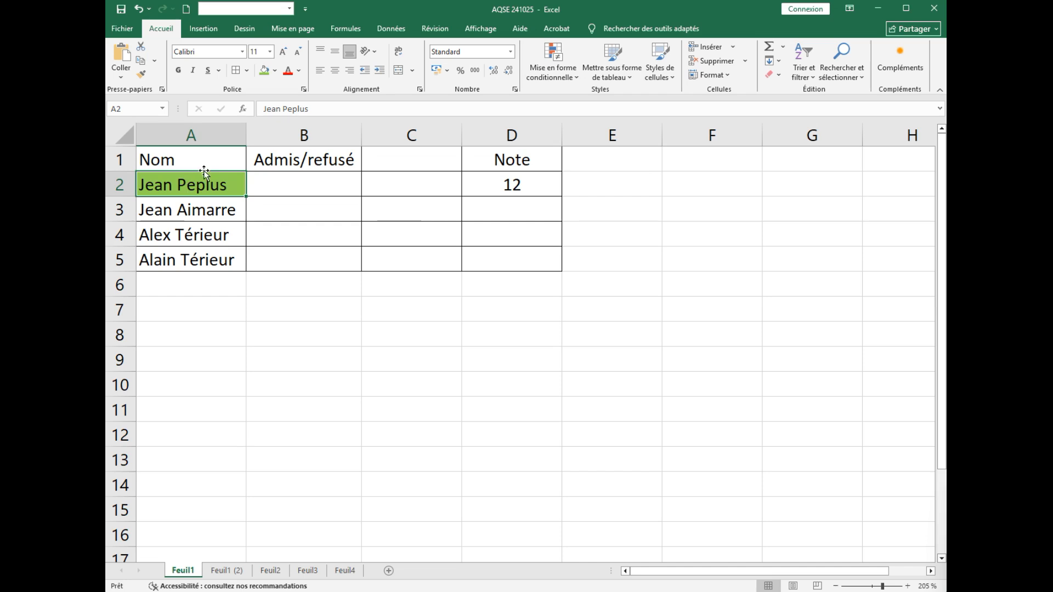
click(142, 77)
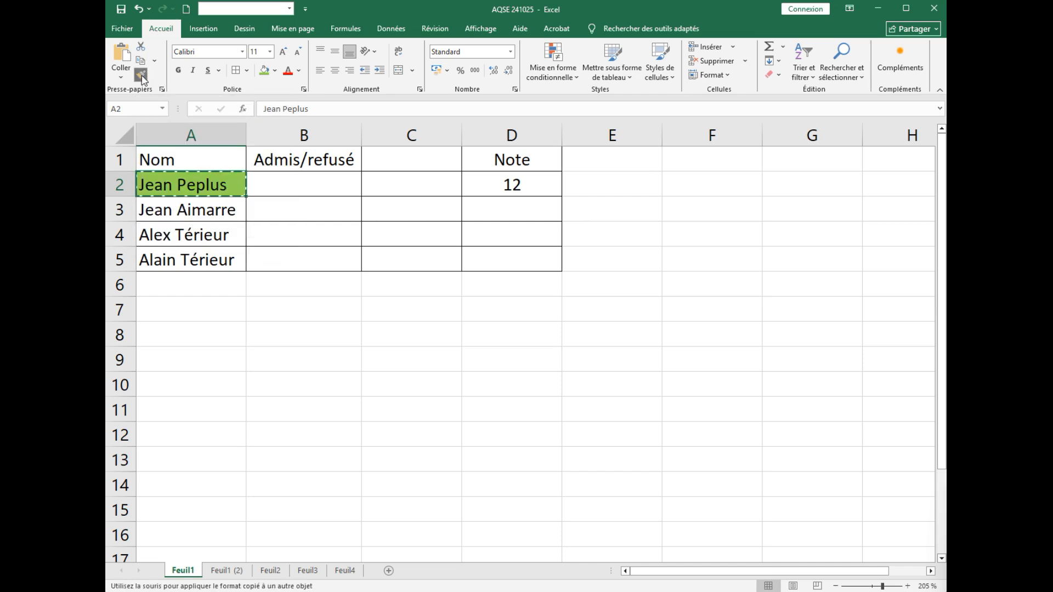
mouse_move(198, 208)
mouse_down()
mouse_move(188, 262)
mouse_move(200, 254)
mouse_up()
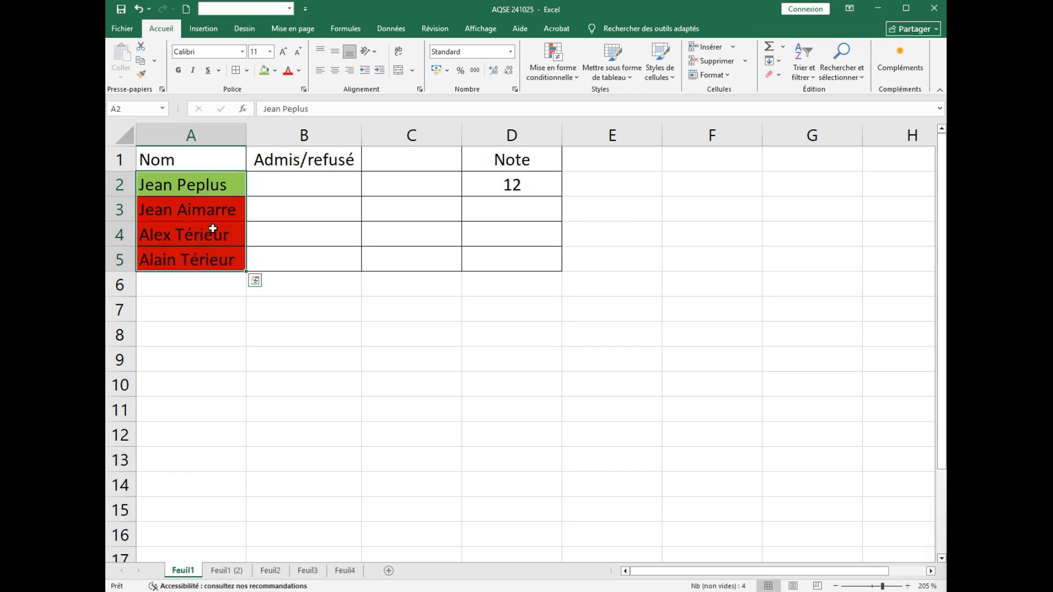
Step: Enter the remaining Note values 10, 5 and 15 in cells D3 to D5
click(518, 210)
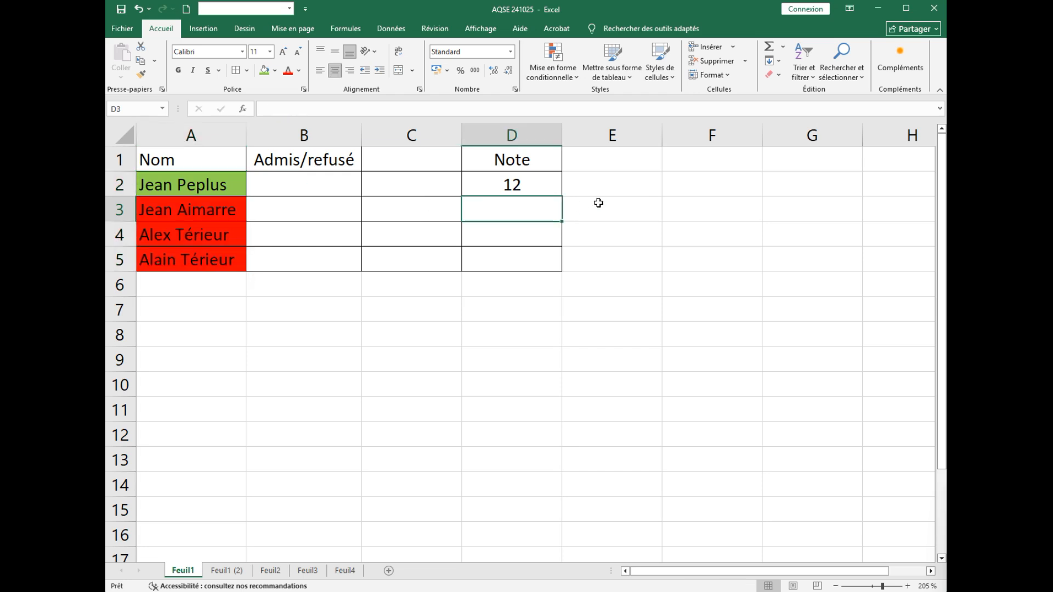
text(10)
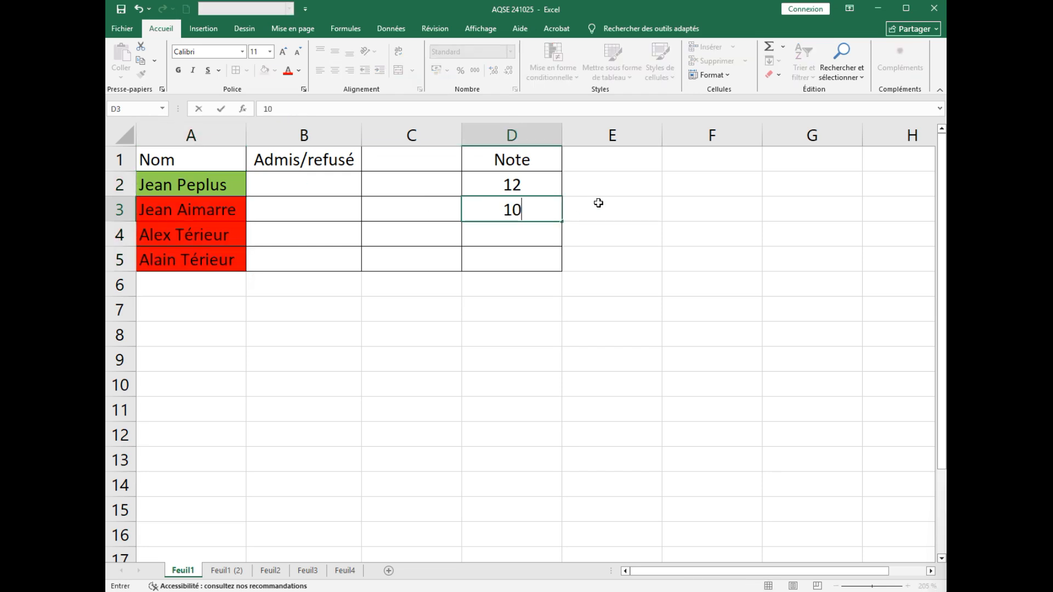
key(Return)
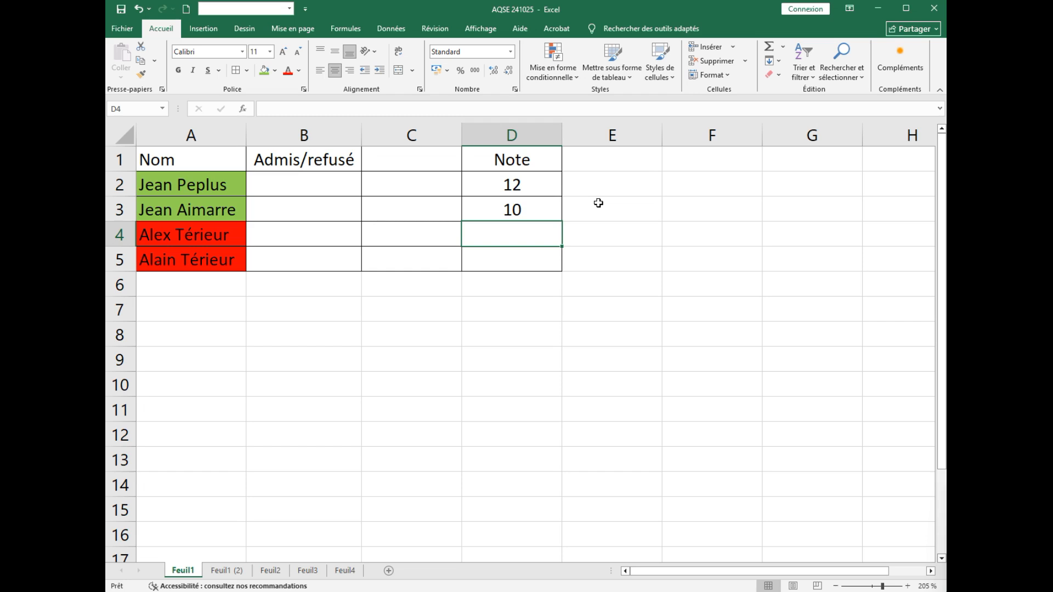
text(5)
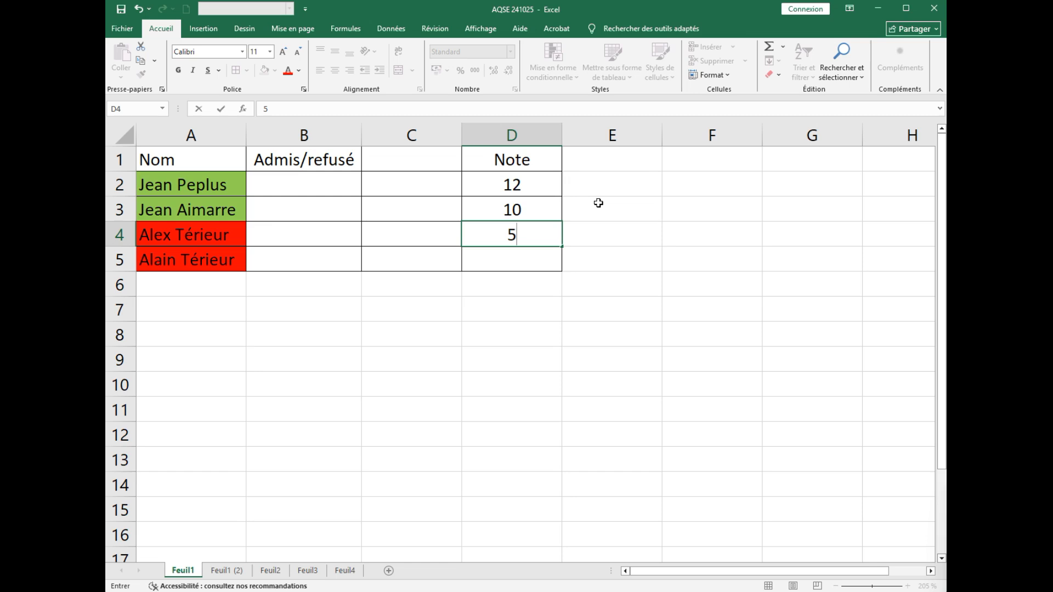
key(Return)
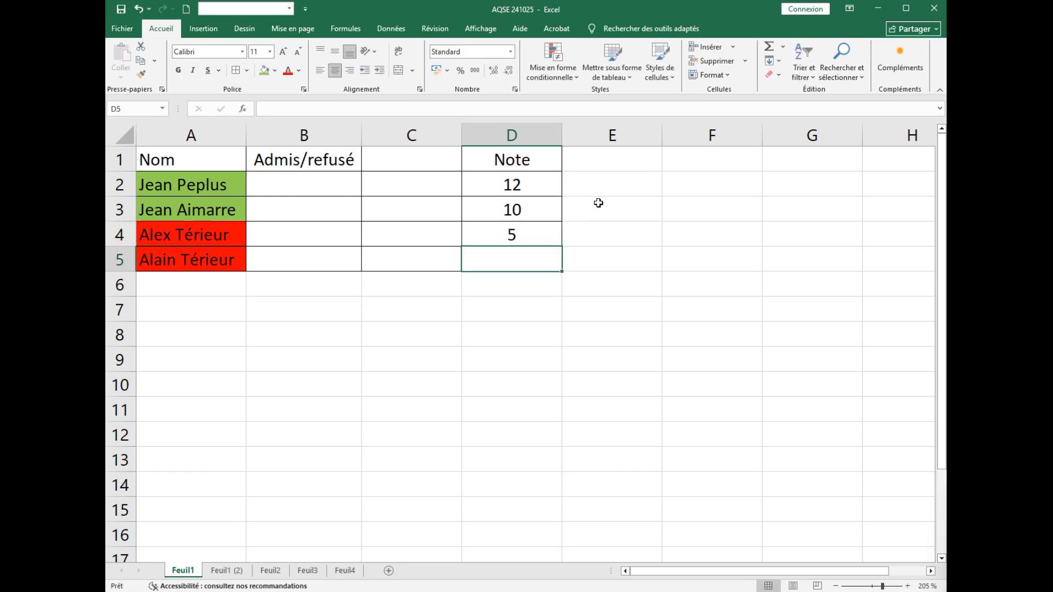
text(15)
key(Return)
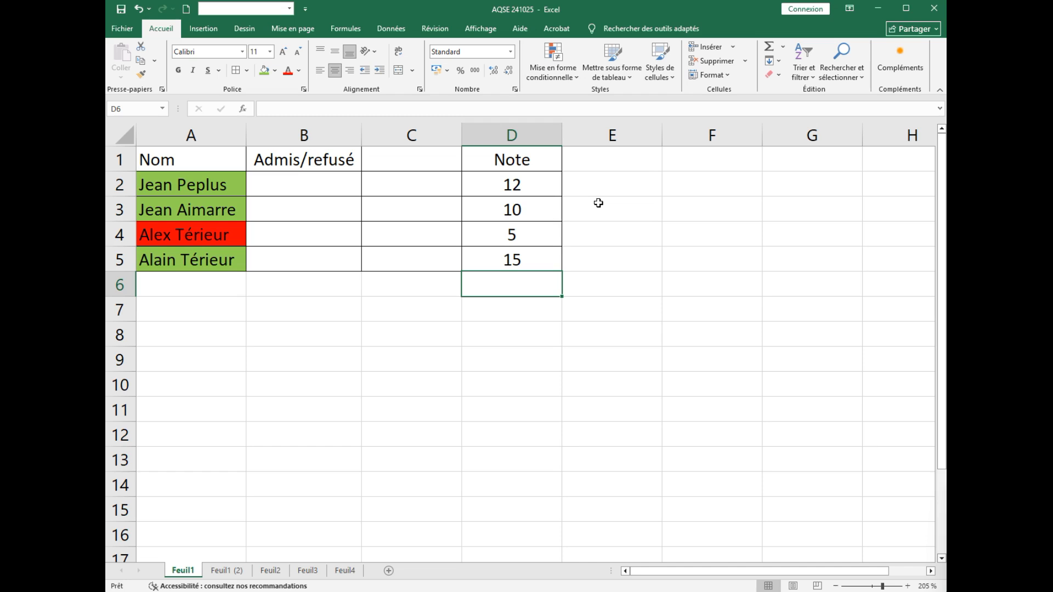
Step: Enter =SI(D2<10;"Refusé";"Admis") in cell B2 and copy the formula down to B5
click(286, 185)
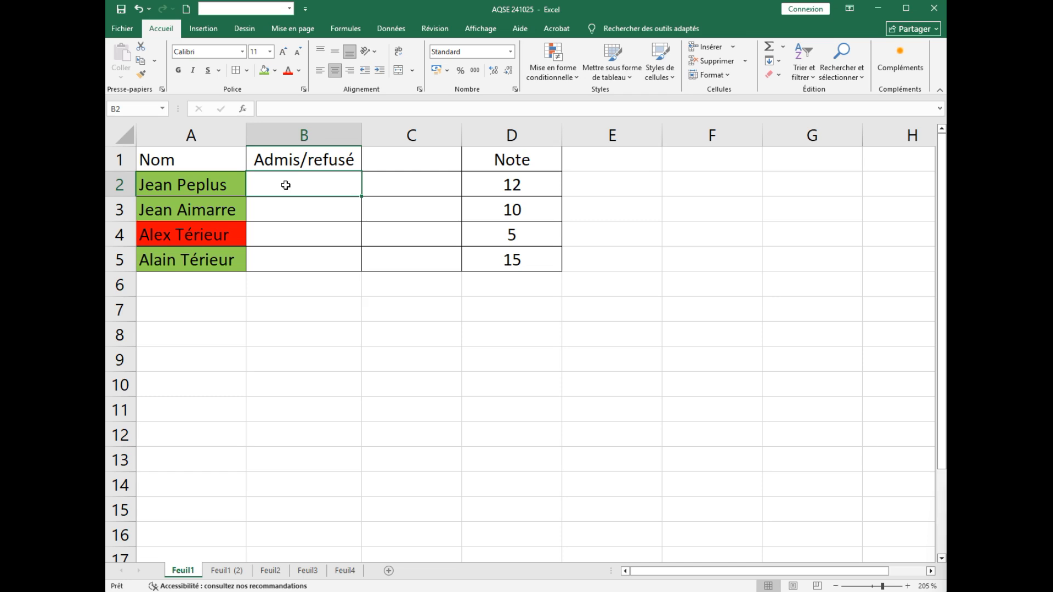
text(=)
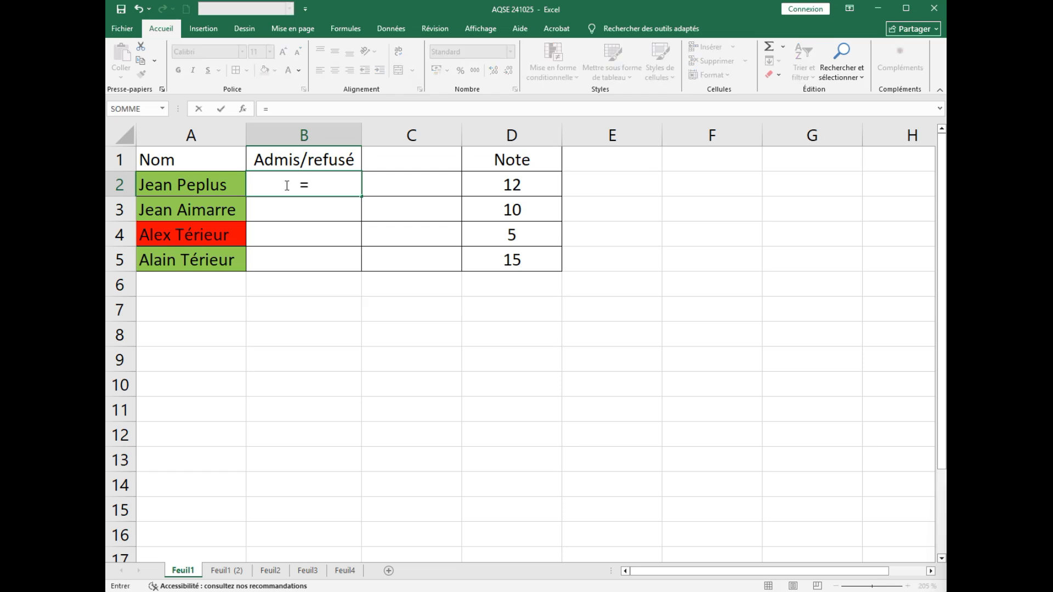
text(si()
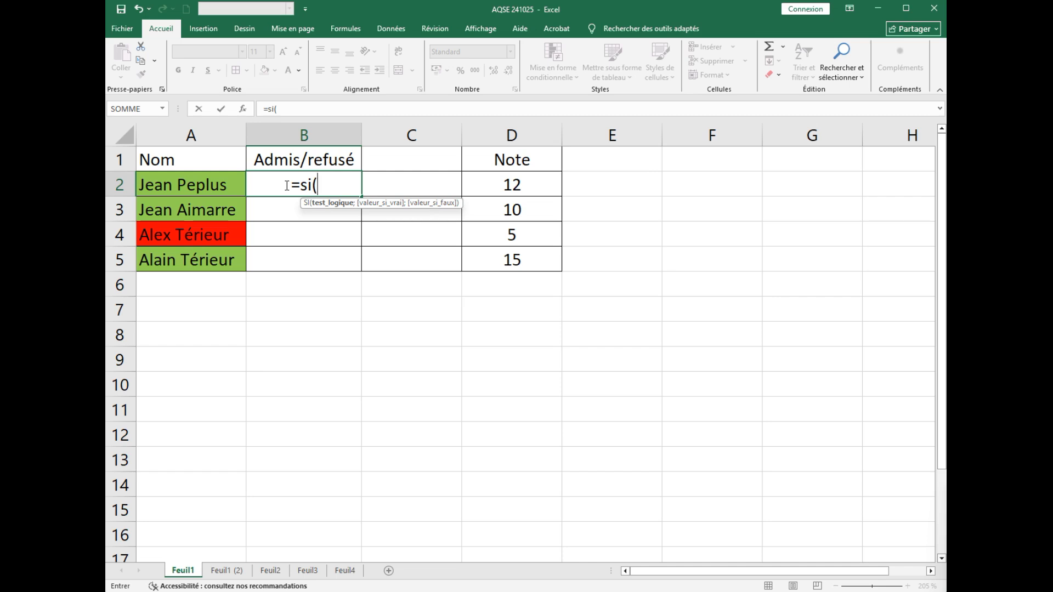
click(528, 183)
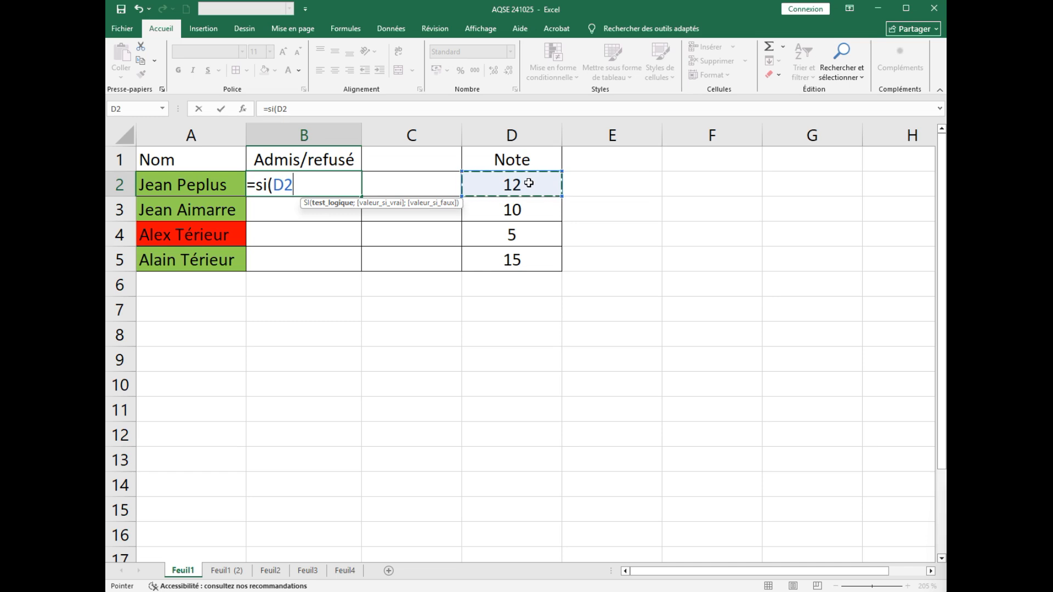
text(<)
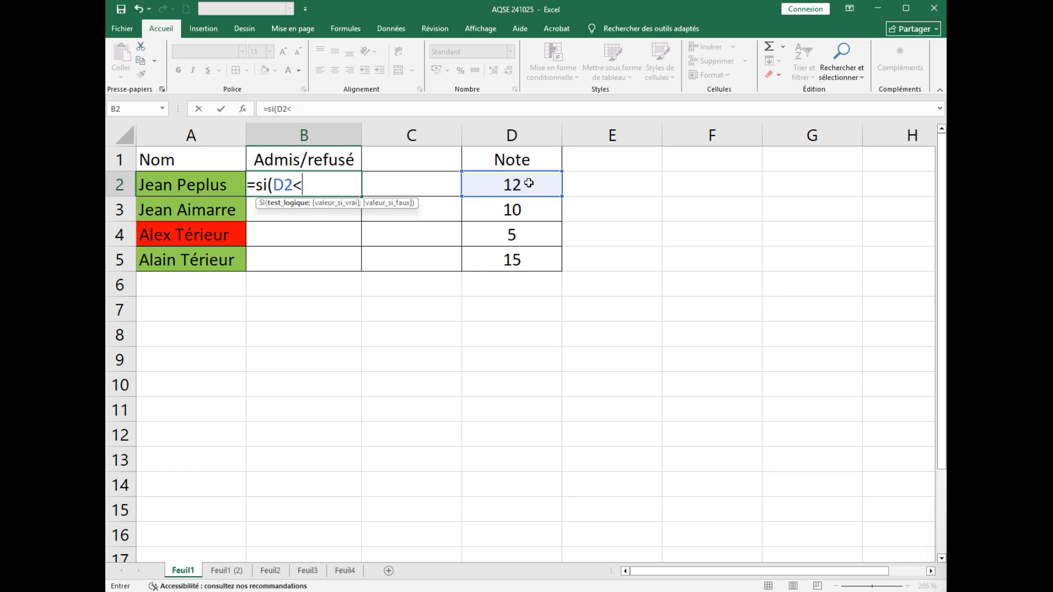
text(10;"Refusé)
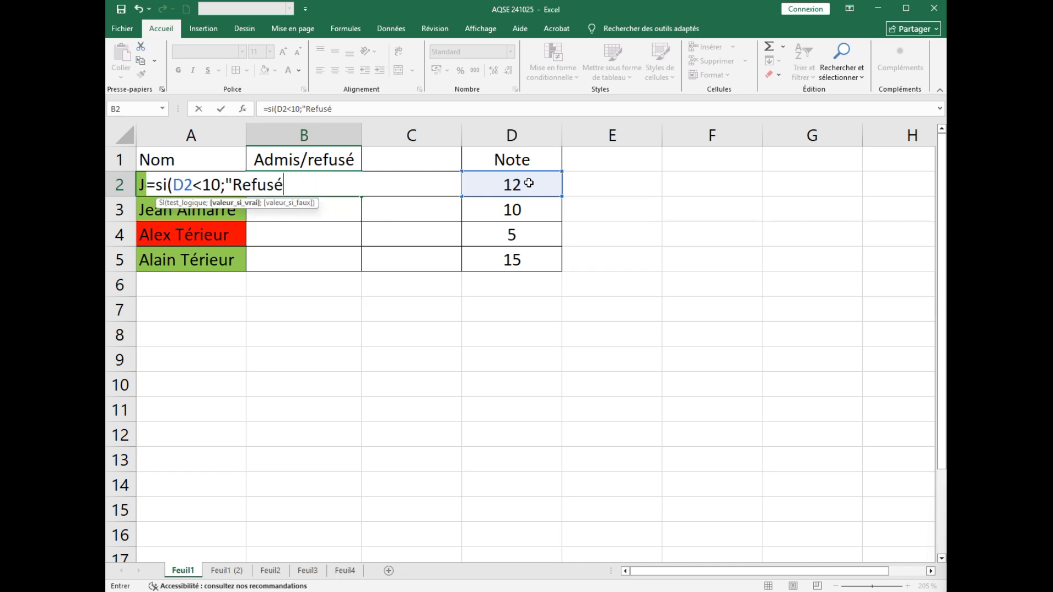
text(")
text(;")
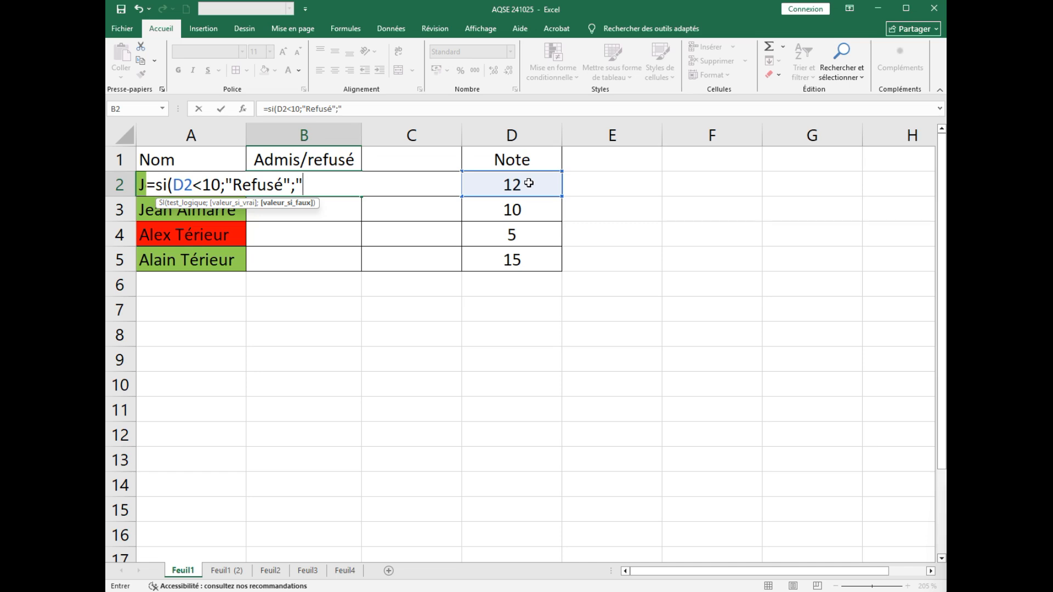
text(Admis")
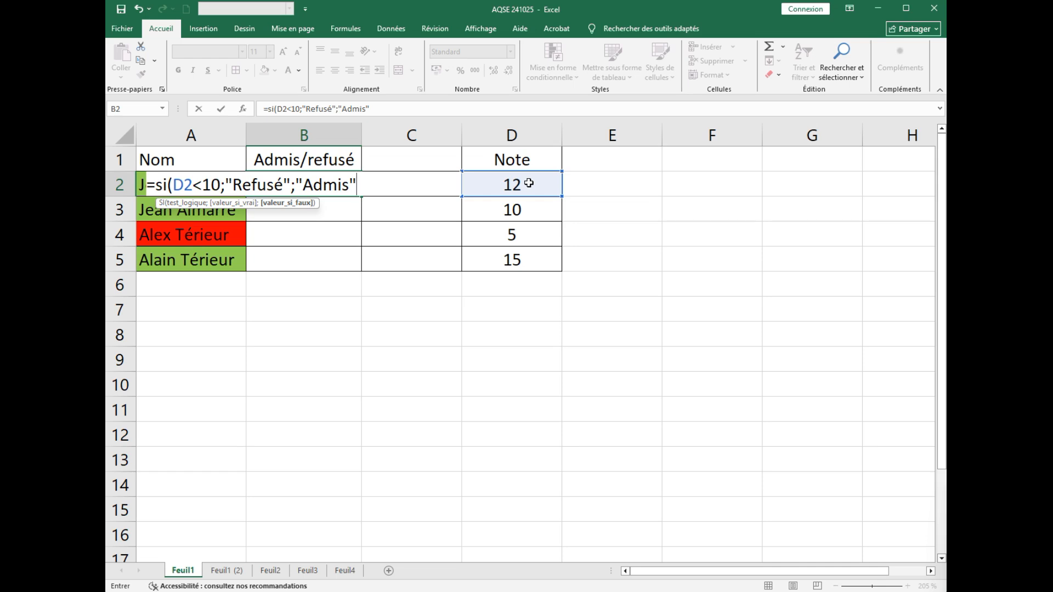
text())
key(Return)
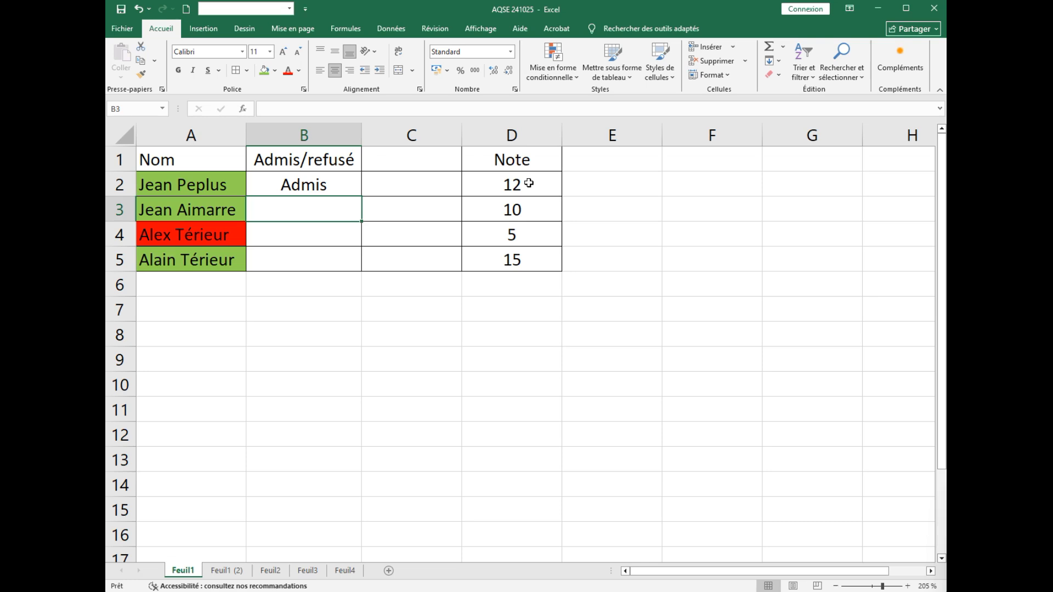
click(332, 181)
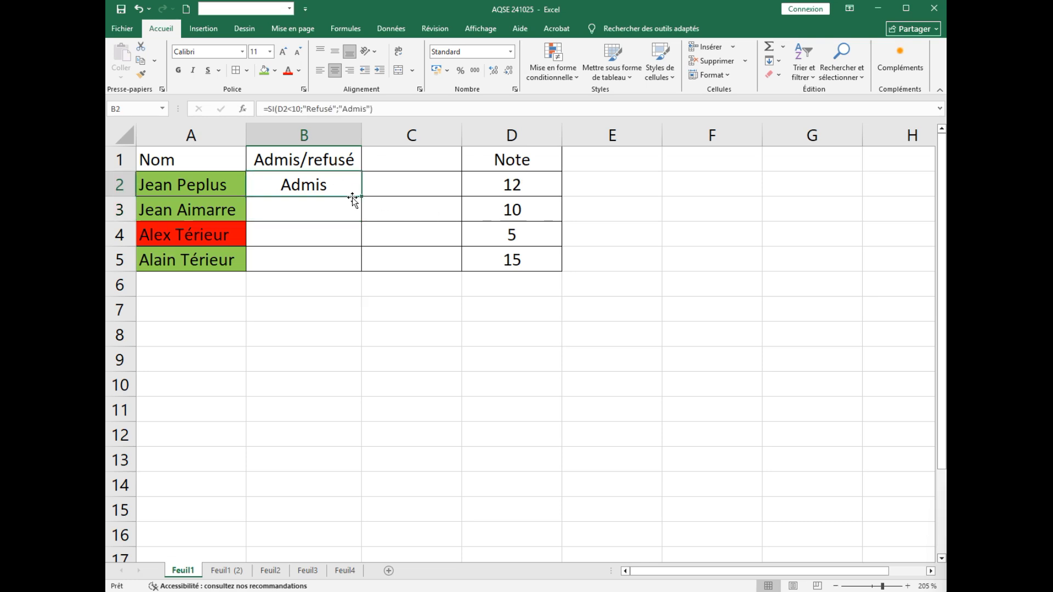
drag(363, 197, 364, 269)
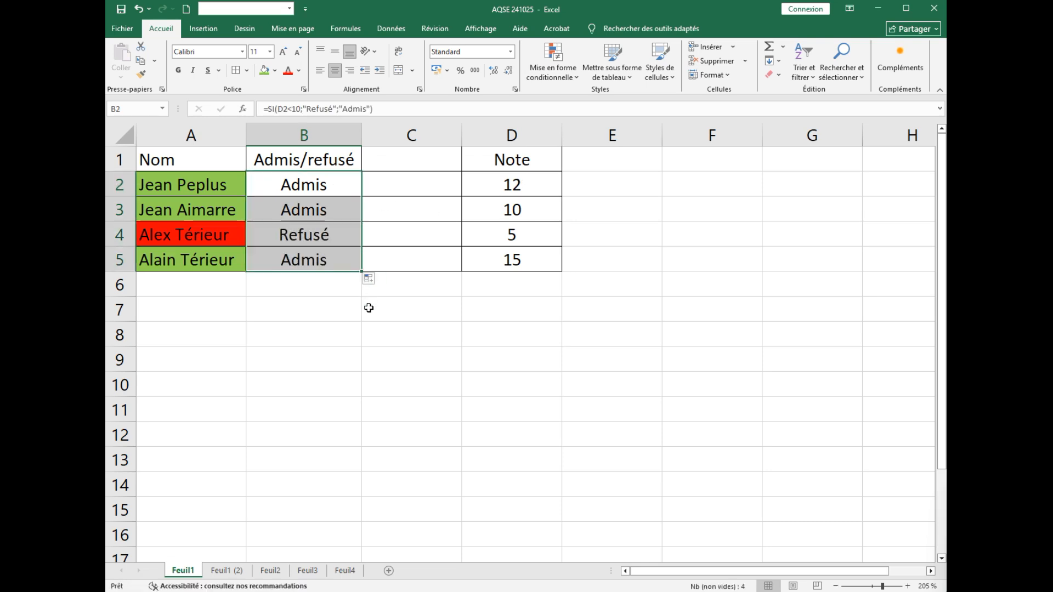